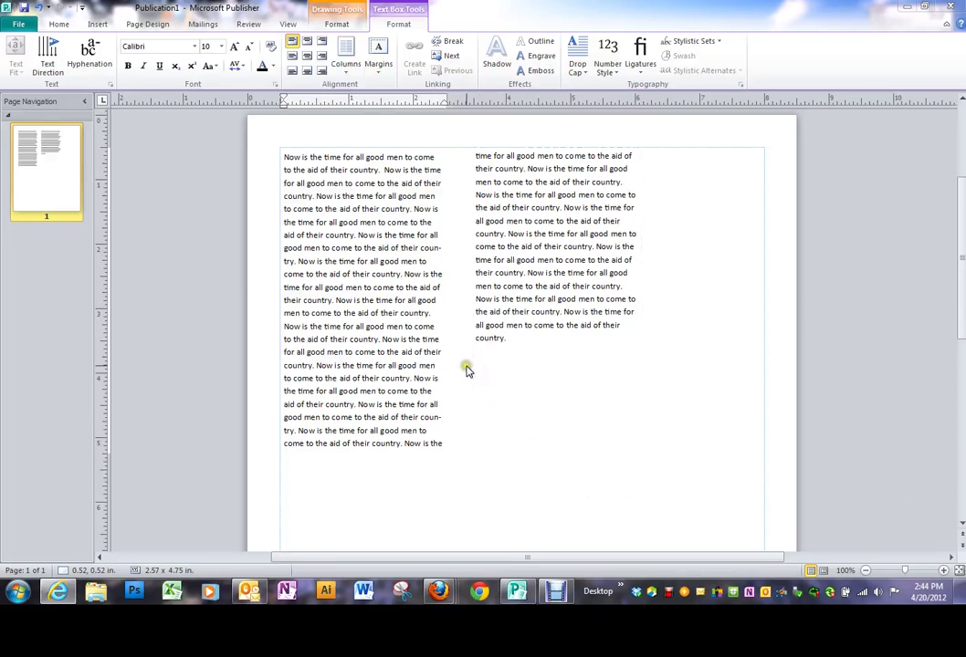
- Switch the first text box's text direction to vertical and restore it to horizontal
{"action": "left_click", "coordinate": [384, 275]}
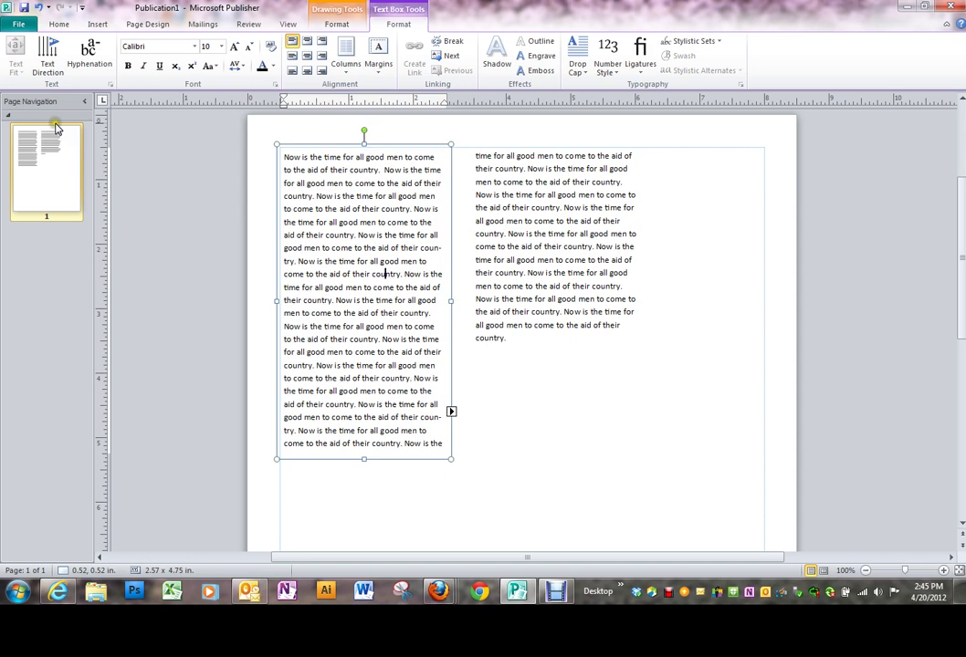
{"action": "left_click", "coordinate": [47, 65]}
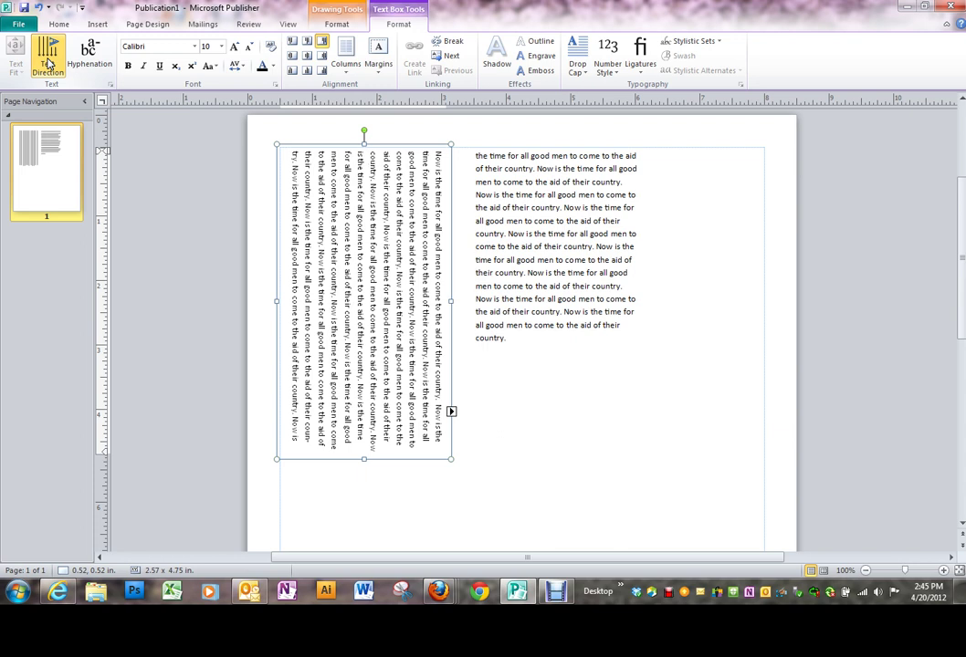
{"action": "left_click", "coordinate": [49, 62]}
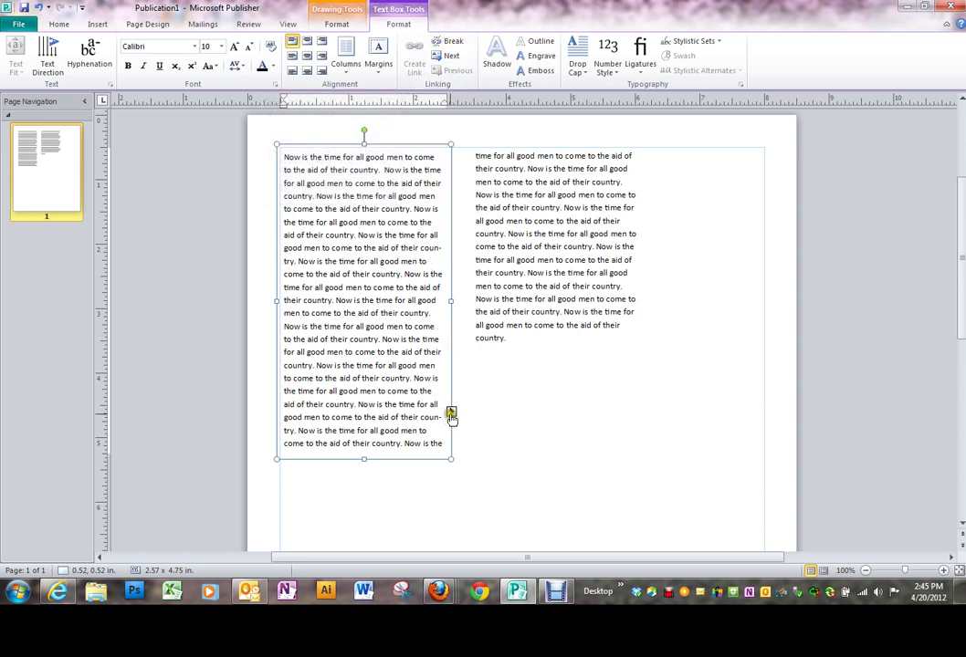
{"action": "left_click", "coordinate": [451, 413]}
{"action": "left_click", "coordinate": [386, 273]}
- Search the clip art for "cloud" and insert the picture of the earth wrapped in clouds with a sun
{"action": "left_click", "coordinate": [100, 25]}
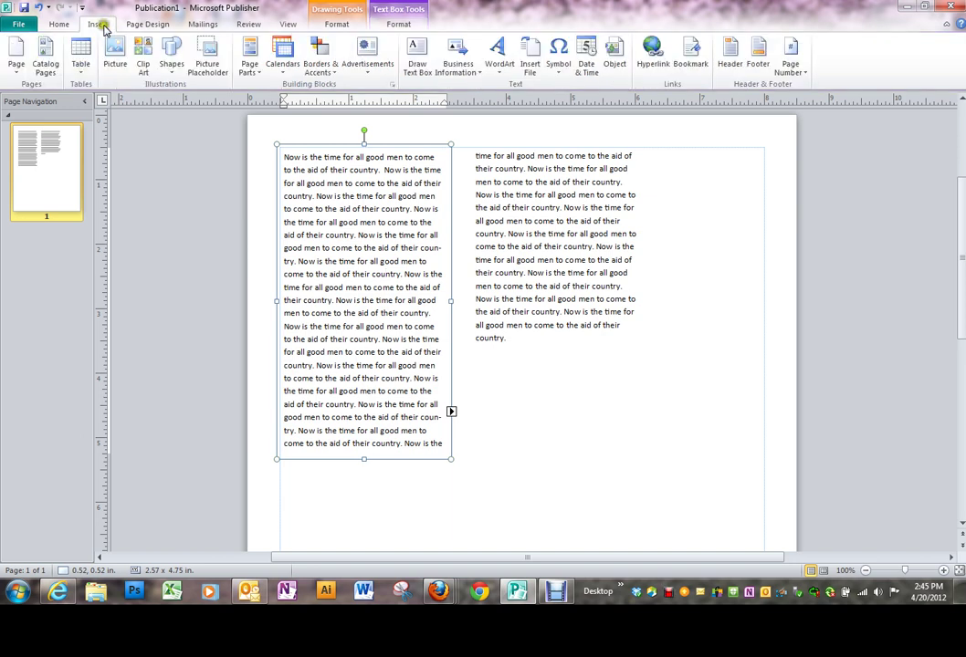
{"action": "left_click", "coordinate": [141, 57]}
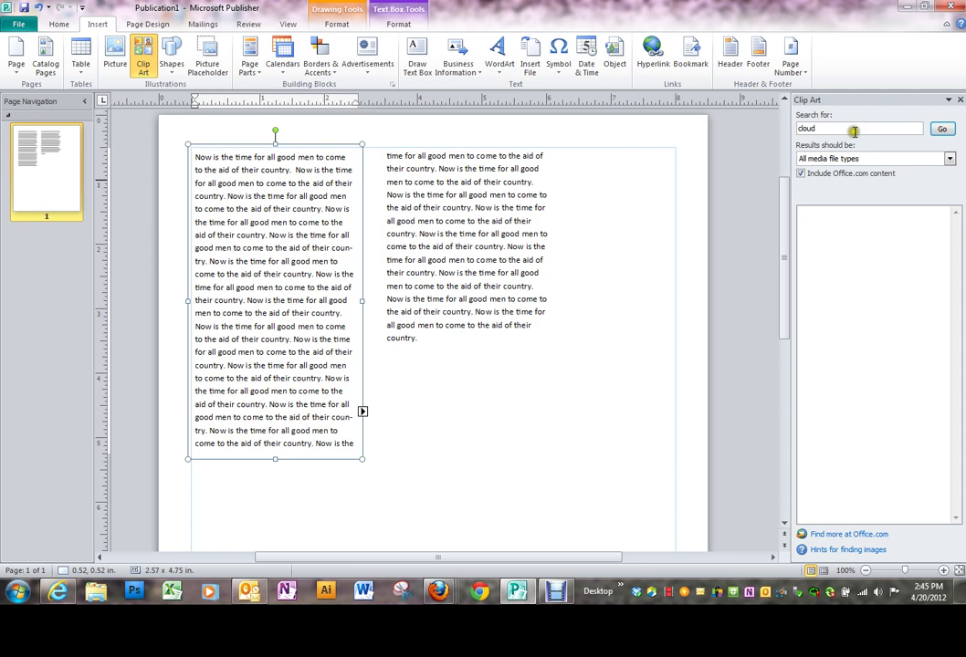
{"action": "left_click", "coordinate": [765, 134]}
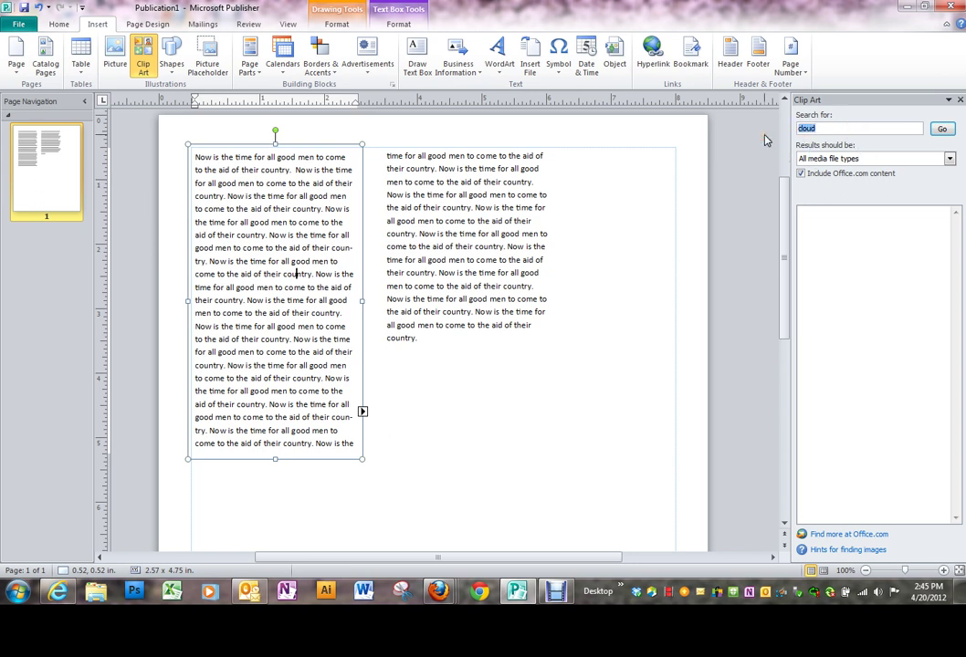
{"action": "left_click", "coordinate": [942, 129]}
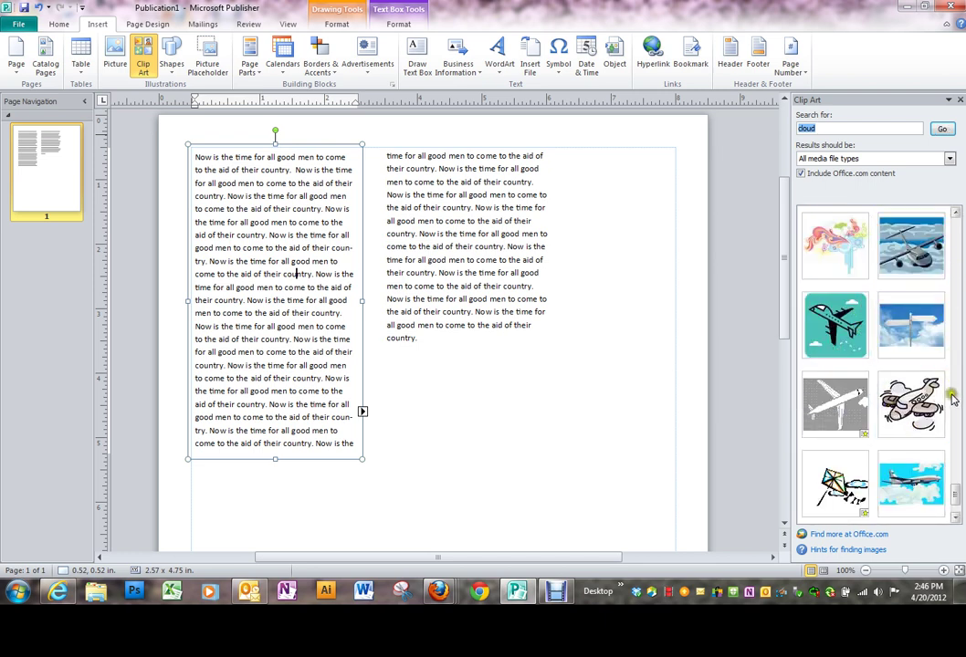
{"action": "left_click_drag", "start_coordinate": [956, 493], "coordinate": [950, 233]}
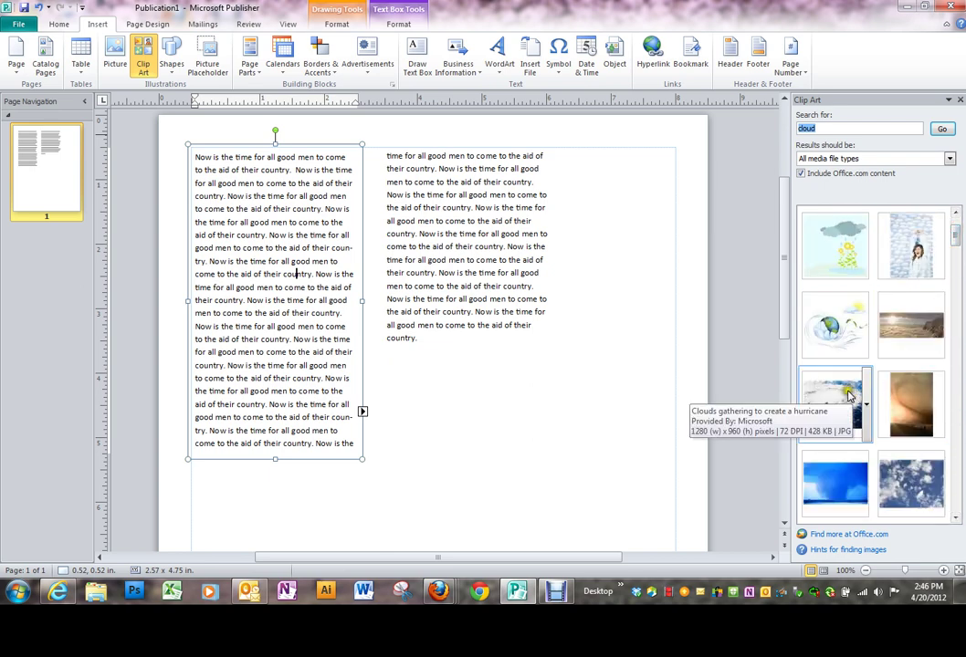
{"action": "left_click", "coordinate": [821, 319]}
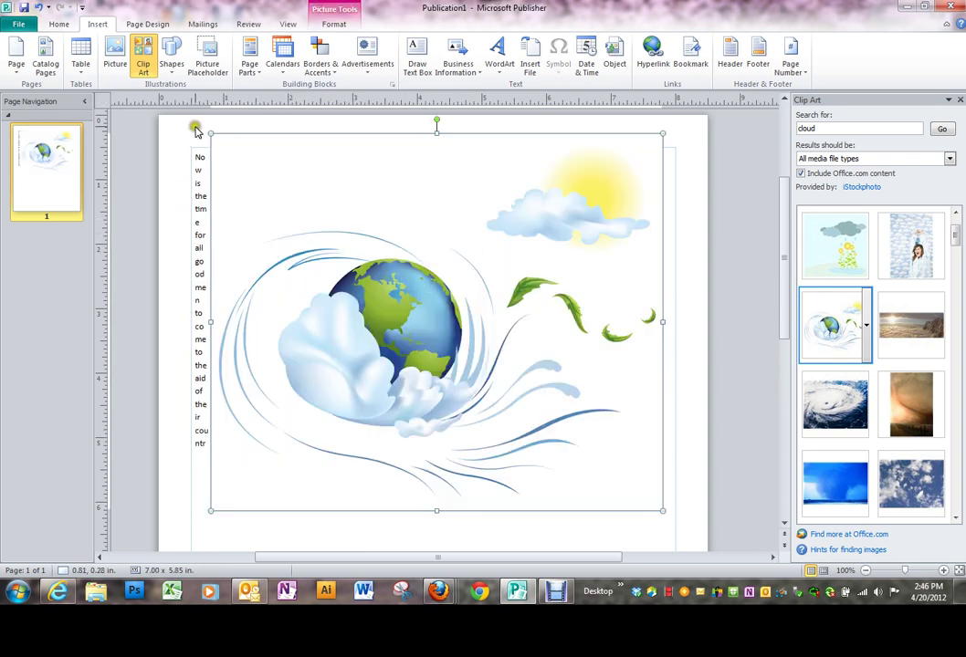
- Shrink the earth clip art to a little over 3 in wide and position it across the two text columns
{"action": "left_click_drag", "start_coordinate": [208, 132], "coordinate": [322, 225]}
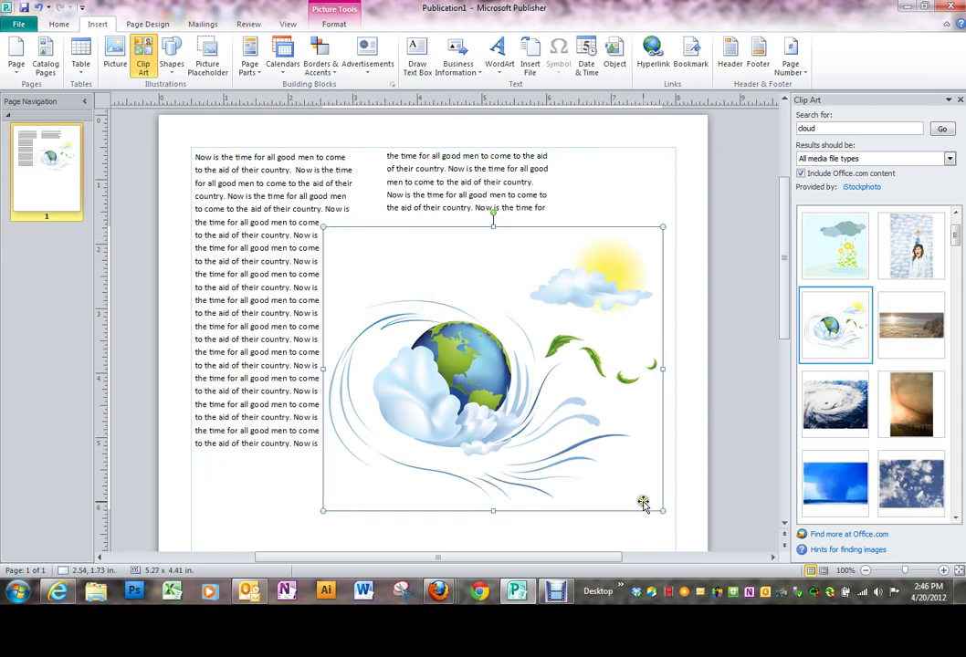
{"action": "left_click_drag", "start_coordinate": [663, 509], "coordinate": [541, 429]}
{"action": "left_click_drag", "start_coordinate": [493, 378], "coordinate": [405, 350]}
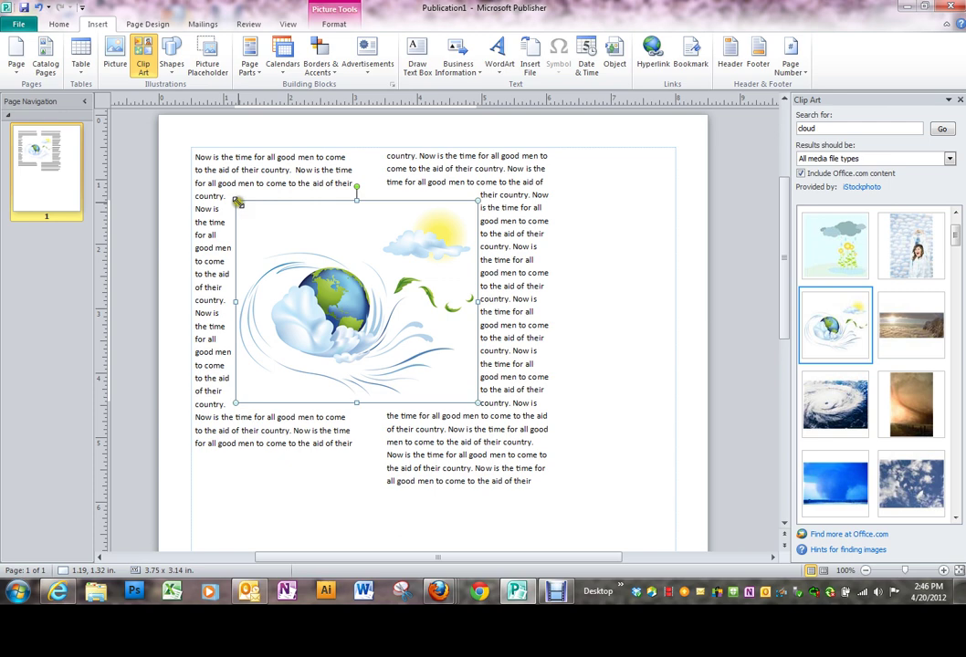
{"action": "left_click_drag", "start_coordinate": [235, 200], "coordinate": [278, 236]}
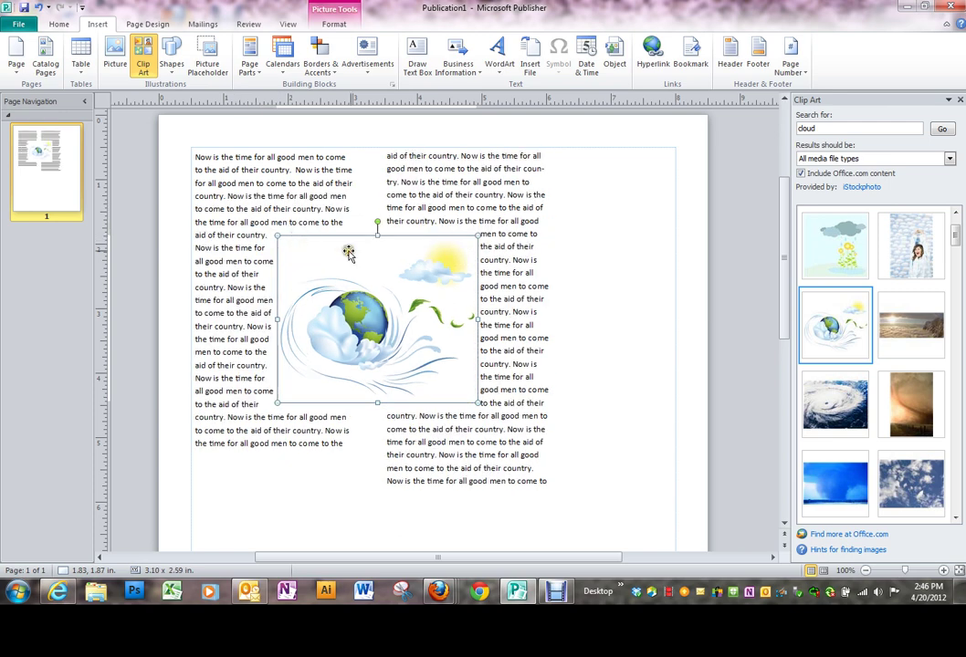
{"action": "left_click_drag", "start_coordinate": [392, 304], "coordinate": [388, 286]}
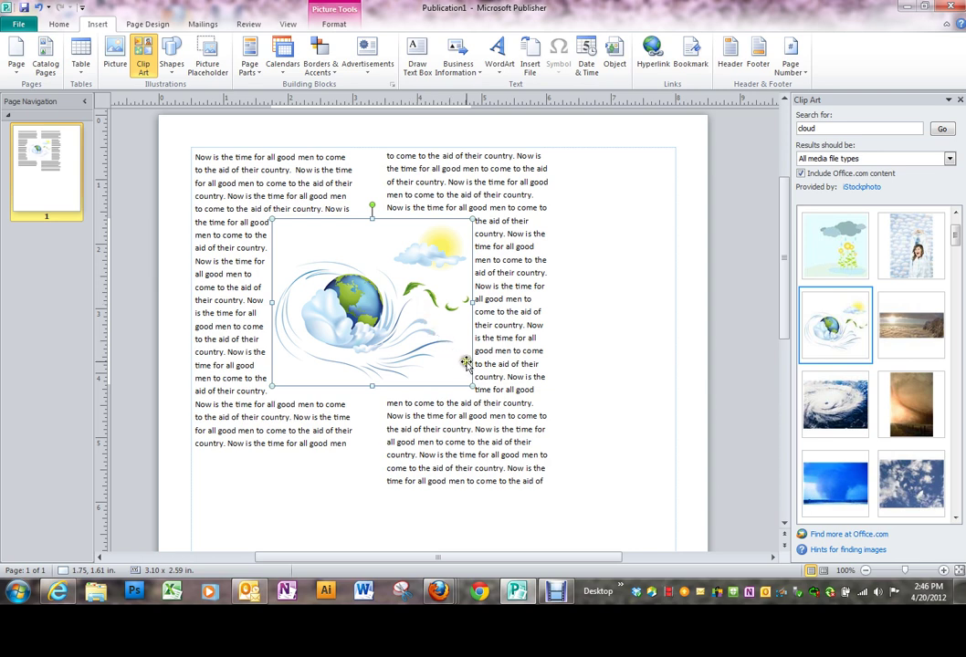
{"action": "left_click_drag", "start_coordinate": [472, 387], "coordinate": [481, 393]}
- Draw a third text box about 1.77 by 3.71 in beside the second column and link the second column's overflow text to it
{"action": "left_click", "coordinate": [413, 416]}
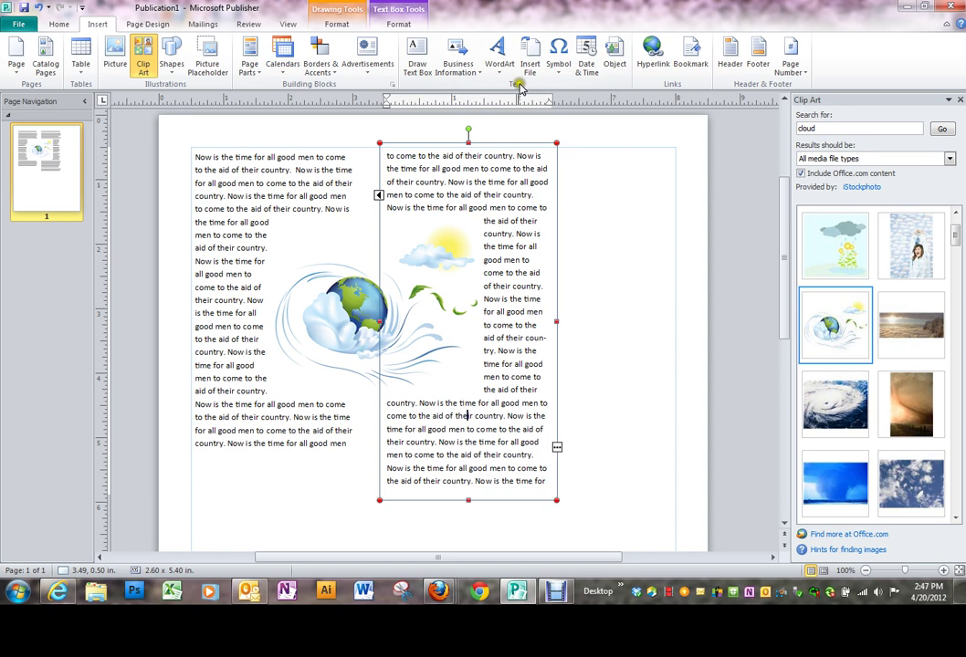
{"action": "left_click", "coordinate": [418, 56]}
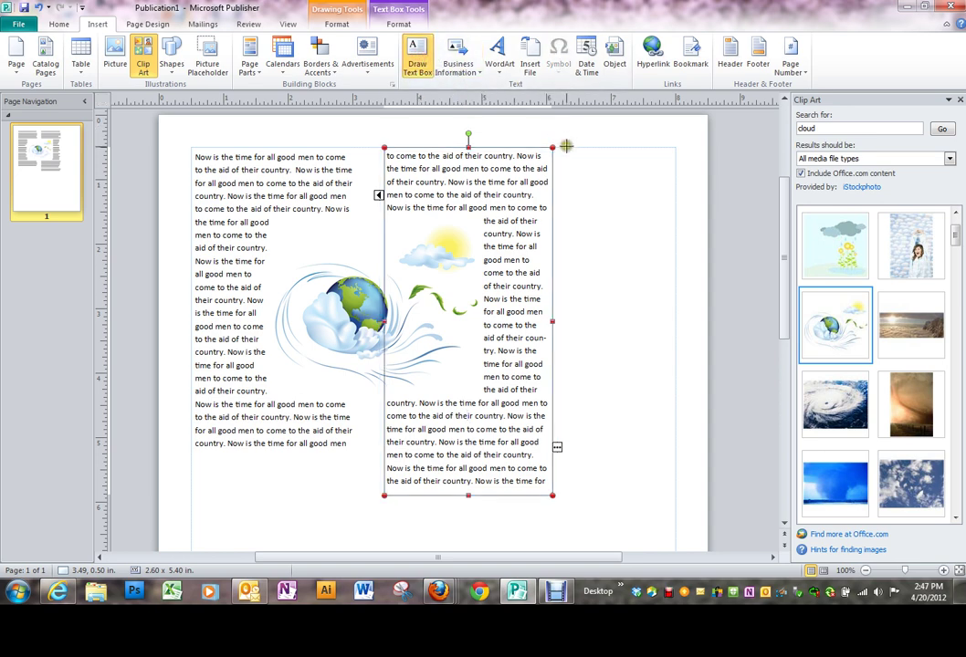
{"action": "mouse_move", "coordinate": [562, 148]}
{"action": "left_mouse_down"}
{"action": "mouse_move", "coordinate": [600, 336]}
{"action": "mouse_move", "coordinate": [690, 360]}
{"action": "mouse_move", "coordinate": [692, 389]}
{"action": "left_mouse_up"}
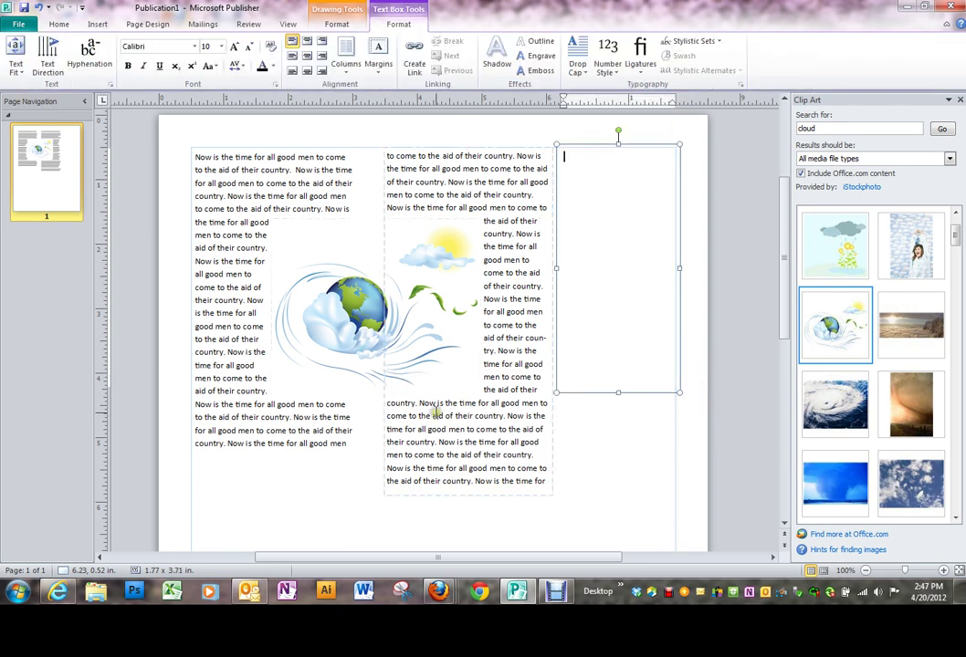
{"action": "left_click", "coordinate": [512, 433]}
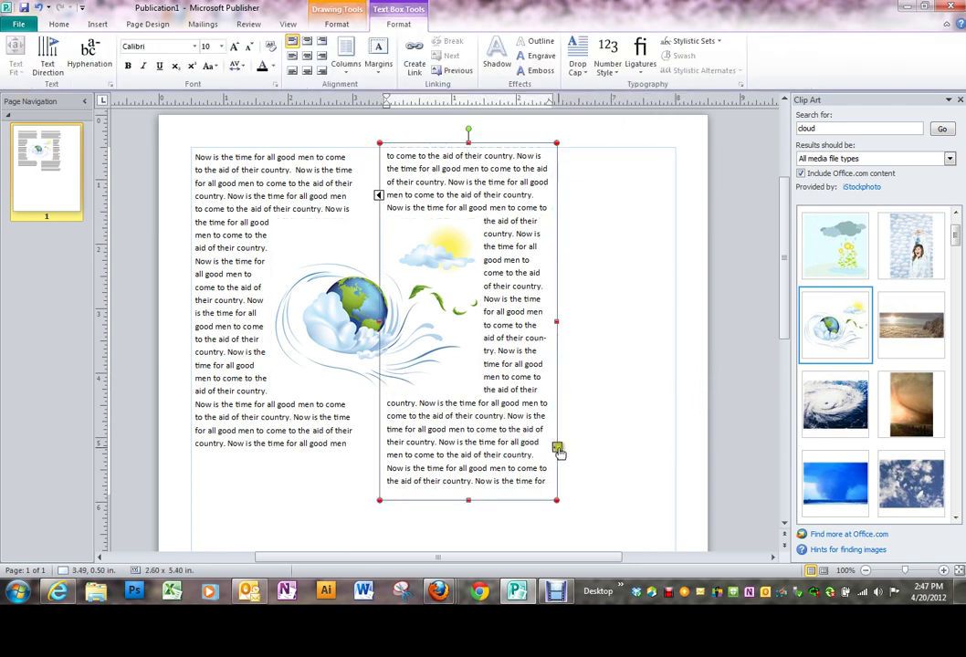
{"action": "left_click", "coordinate": [557, 446]}
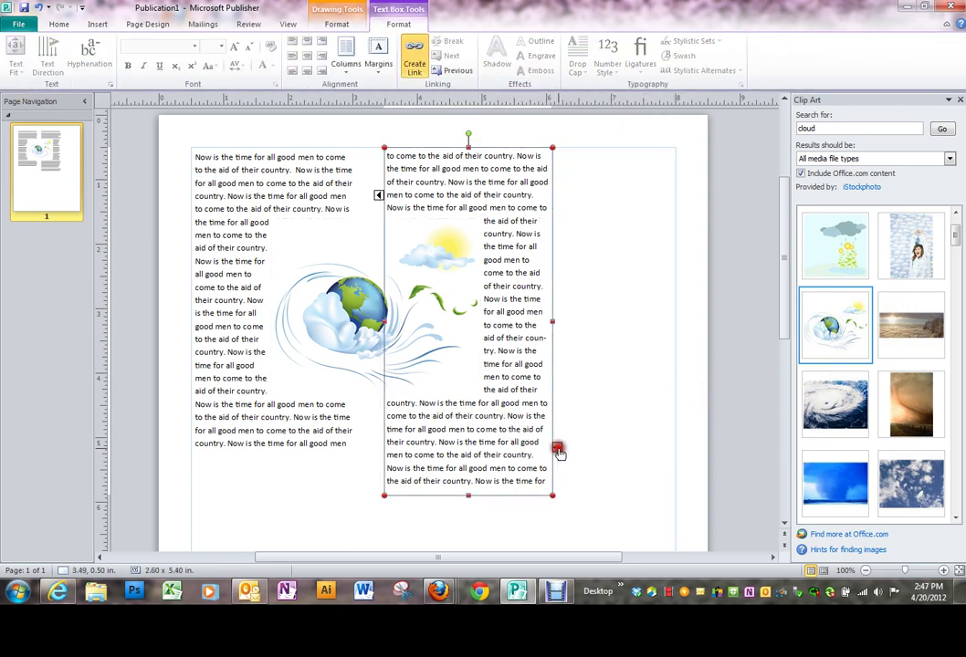
{"action": "left_click", "coordinate": [593, 187]}
- Shorten the second column's text box to the picture's lower edge and the first column's box to about 3.27 in tall
{"action": "left_click", "coordinate": [509, 407]}
{"action": "left_click_drag", "start_coordinate": [468, 498], "coordinate": [467, 413]}
{"action": "left_click", "coordinate": [627, 377]}
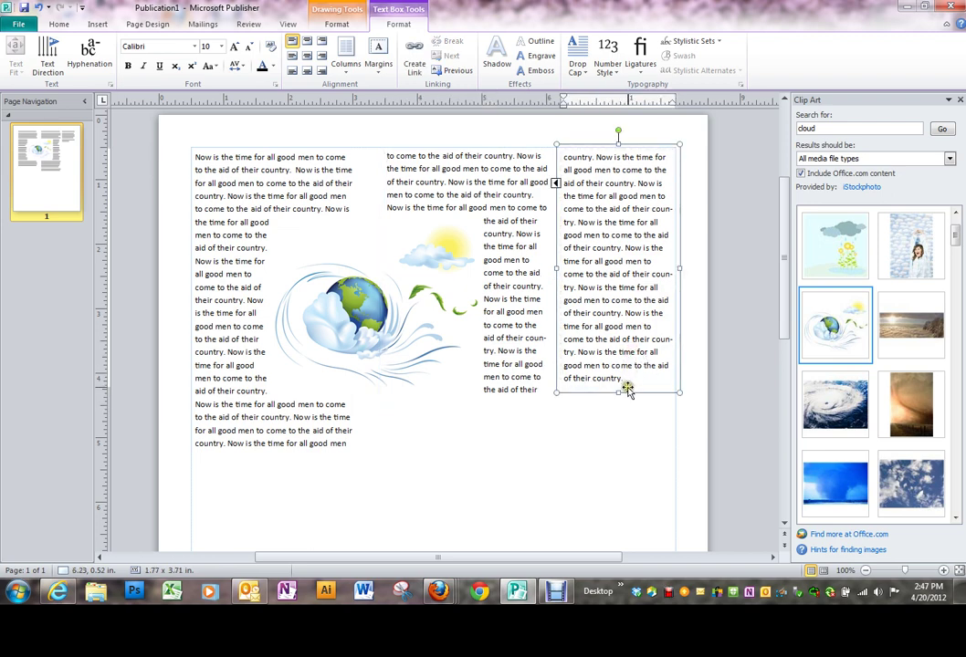
{"action": "left_click", "coordinate": [294, 415]}
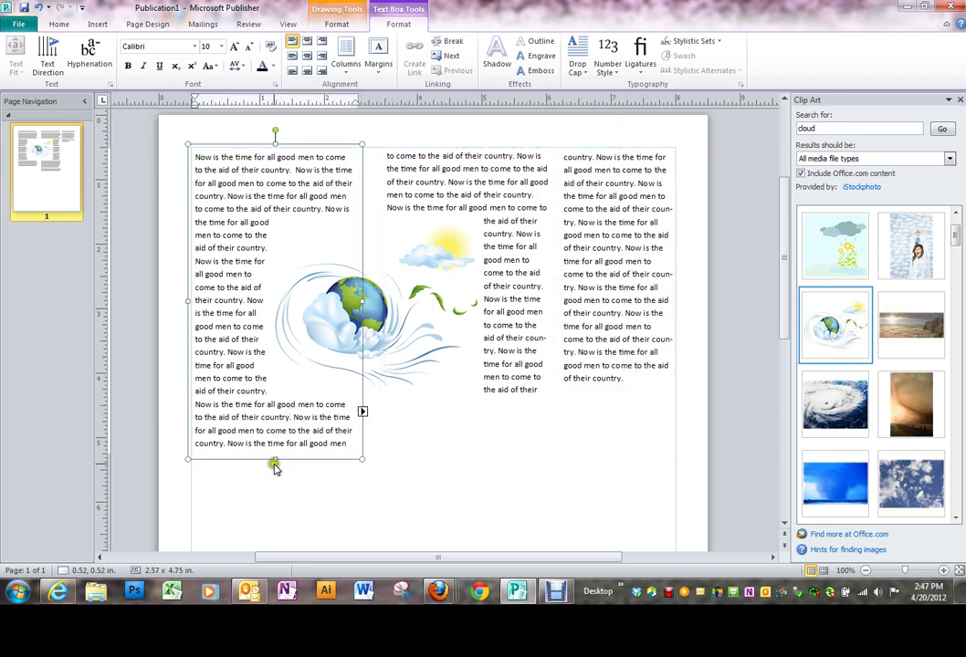
{"action": "left_click_drag", "start_coordinate": [293, 453], "coordinate": [292, 347]}
- Lengthen the third text box to about 4.6 in and the first and second boxes to about 4.7 in tall
{"action": "left_click", "coordinate": [646, 319]}
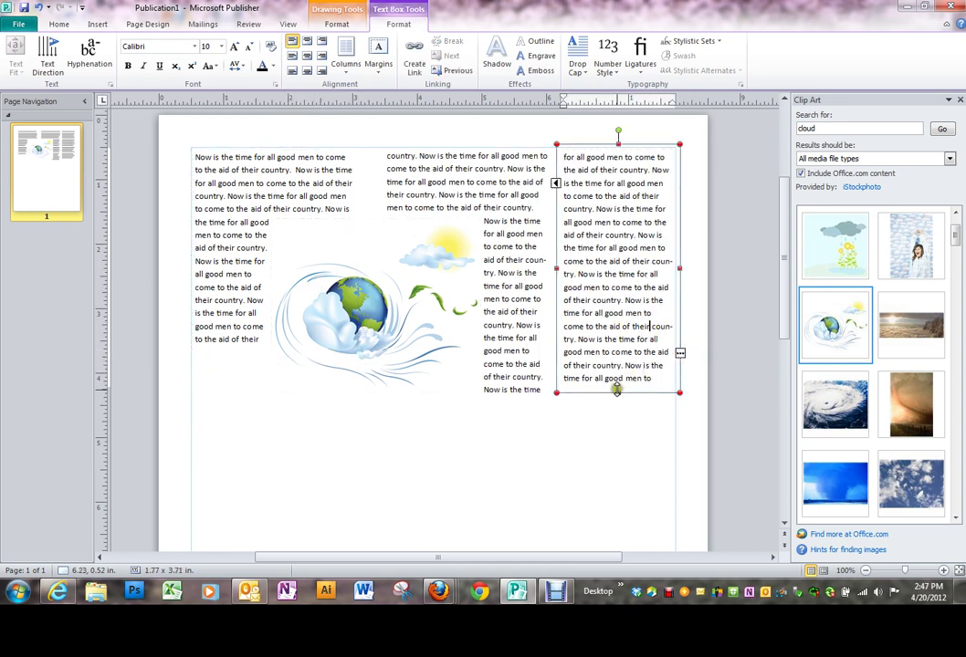
{"action": "left_click_drag", "start_coordinate": [618, 393], "coordinate": [616, 445]}
{"action": "left_click", "coordinate": [509, 373]}
{"action": "left_click_drag", "start_coordinate": [234, 326], "coordinate": [219, 339]}
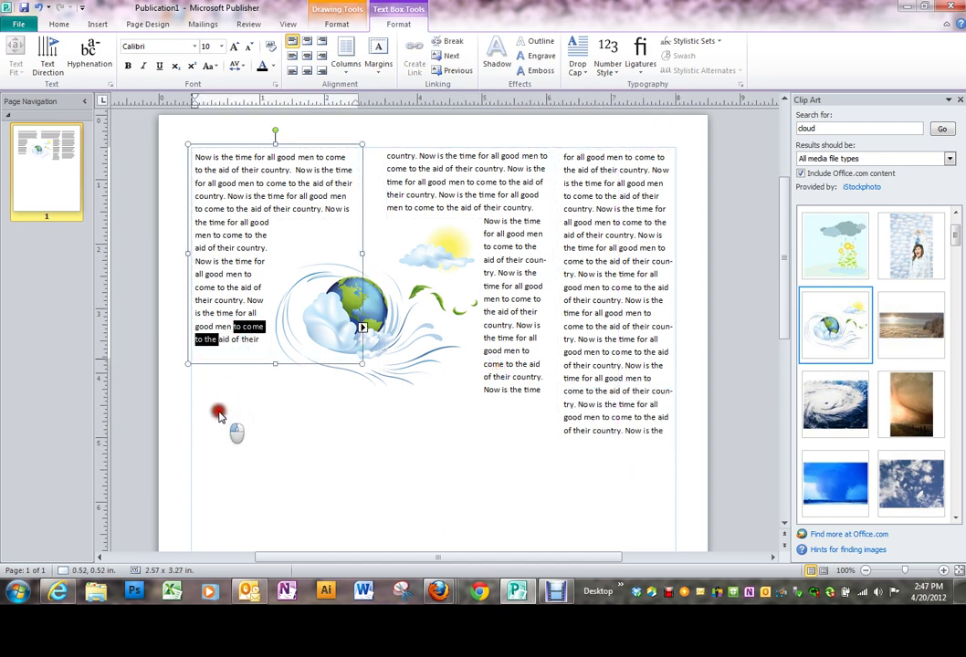
{"action": "left_click_drag", "start_coordinate": [276, 363], "coordinate": [276, 458]}
{"action": "left_click", "coordinate": [506, 372]}
{"action": "left_click_drag", "start_coordinate": [468, 412], "coordinate": [462, 452]}
{"action": "left_click", "coordinate": [611, 313]}
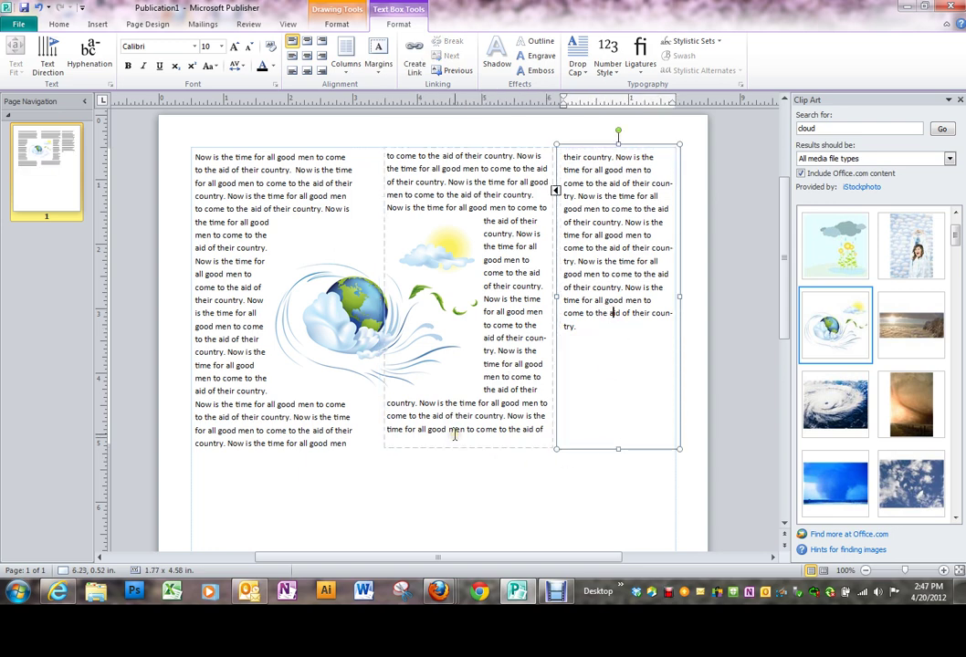
- Resize all three text boxes together to an overall height of about 4.3 in, and close the clip art search
{"action": "left_click", "coordinate": [381, 345]}
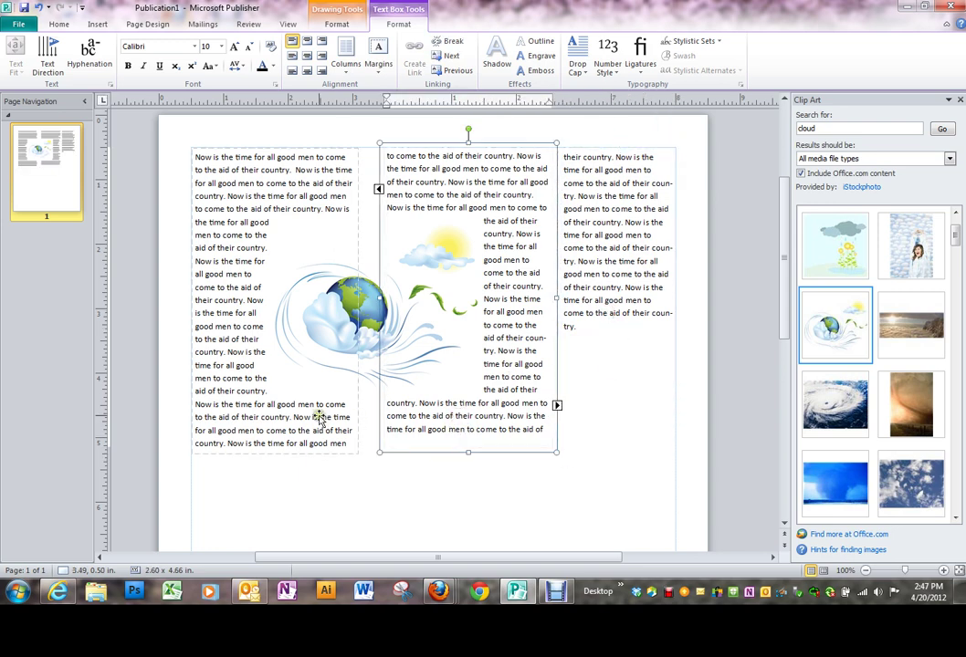
{"action": "left_click", "coordinate": [264, 346], "text": "shift"}
{"action": "left_click", "coordinate": [582, 361], "text": "shift"}
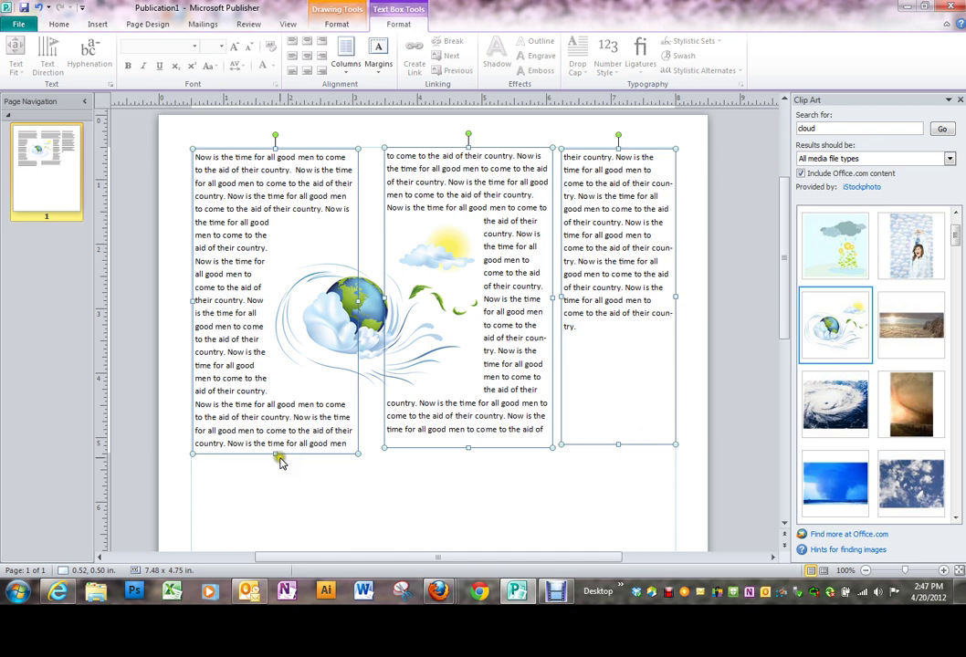
{"action": "left_click_drag", "start_coordinate": [275, 457], "coordinate": [270, 416]}
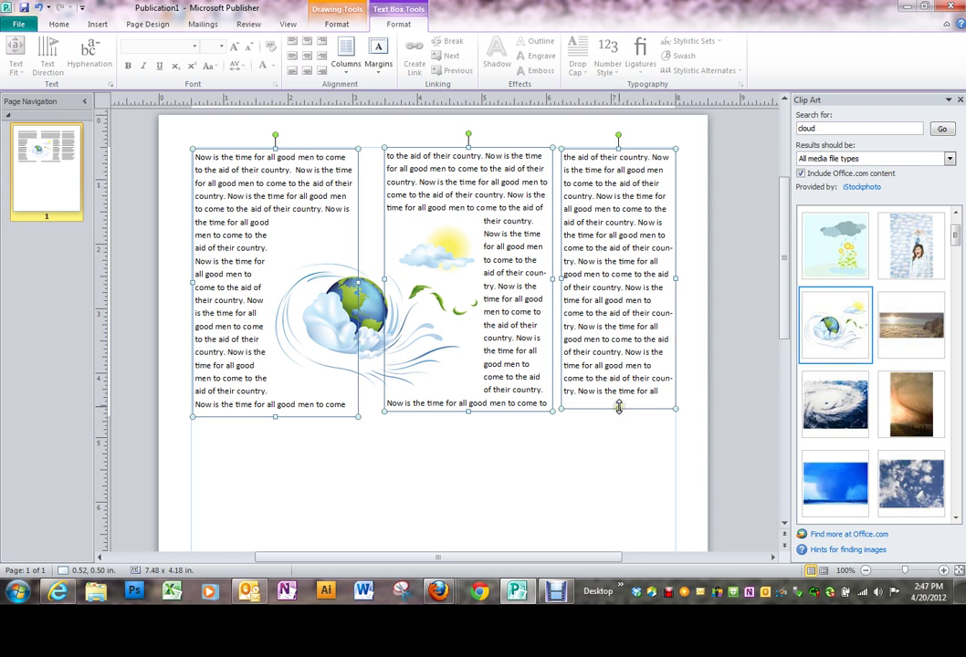
{"action": "mouse_move", "coordinate": [619, 405]}
{"action": "left_mouse_down"}
{"action": "mouse_move", "coordinate": [632, 429]}
{"action": "mouse_move", "coordinate": [621, 416]}
{"action": "left_mouse_up"}
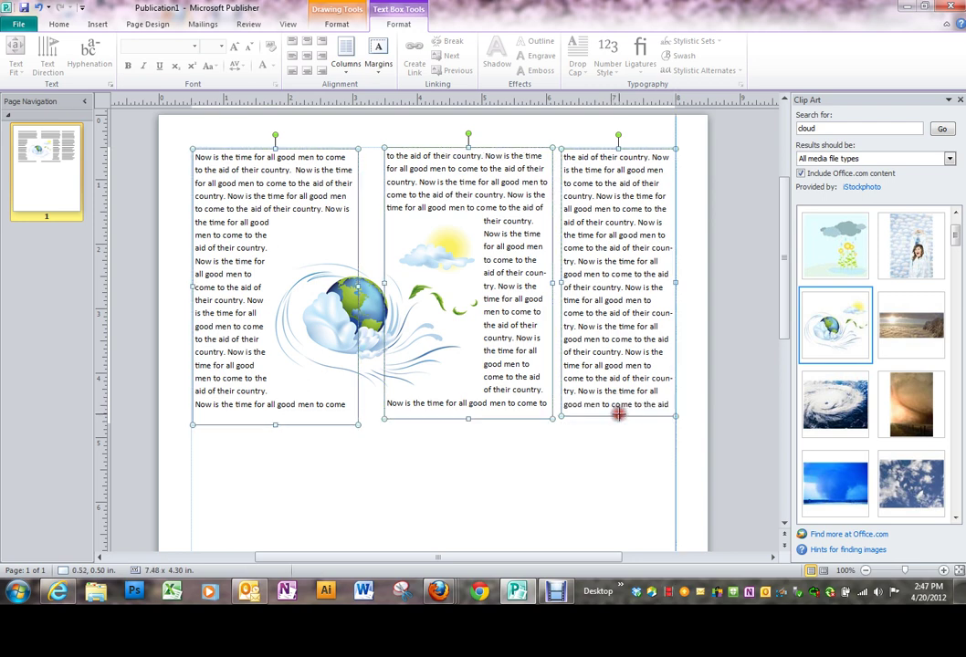
{"action": "left_click", "coordinate": [493, 452]}
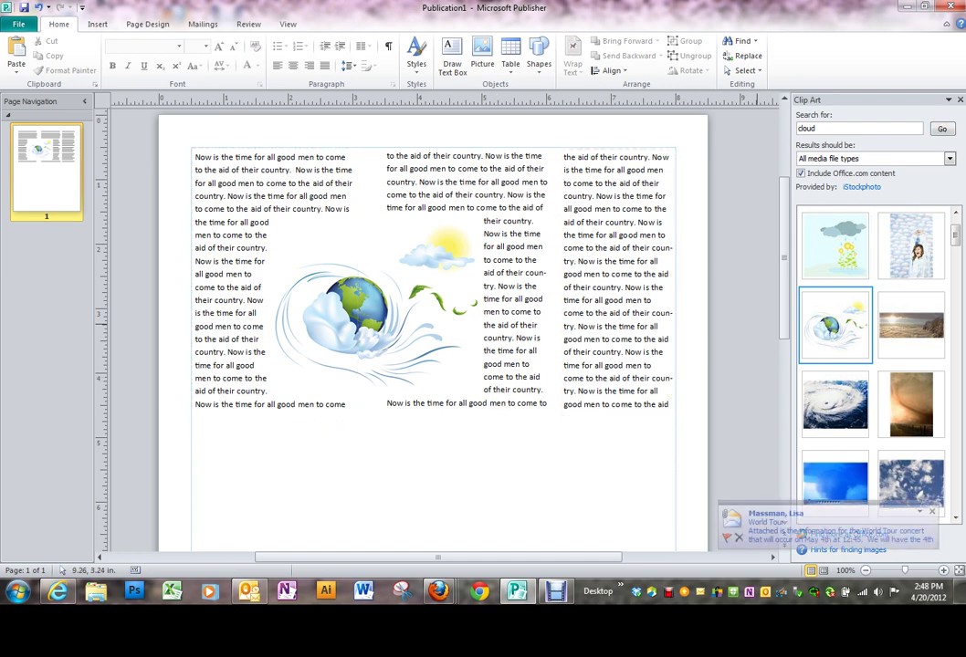
{"action": "left_click", "coordinate": [948, 100]}
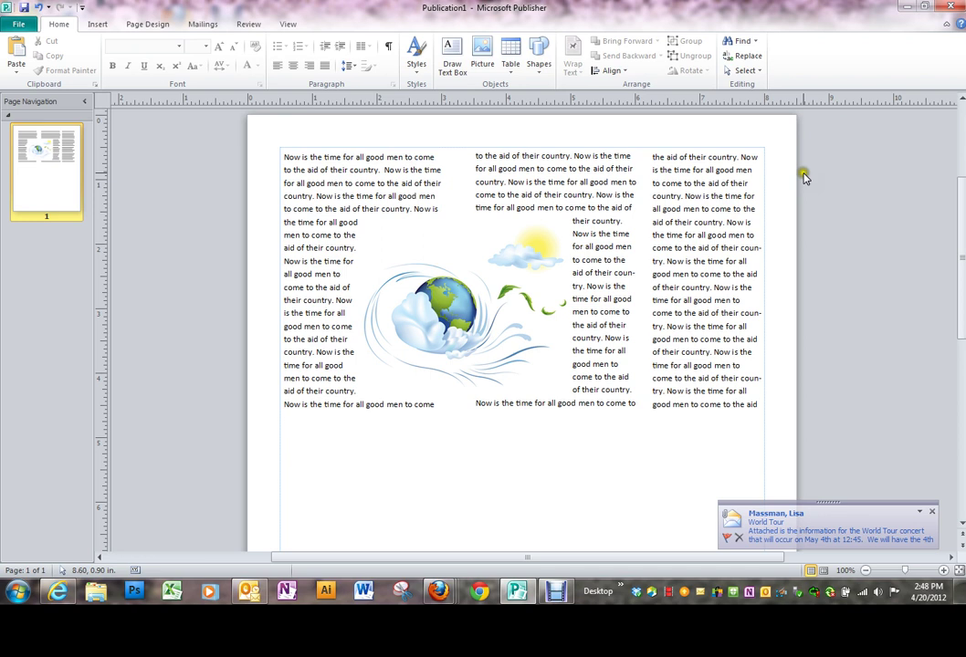